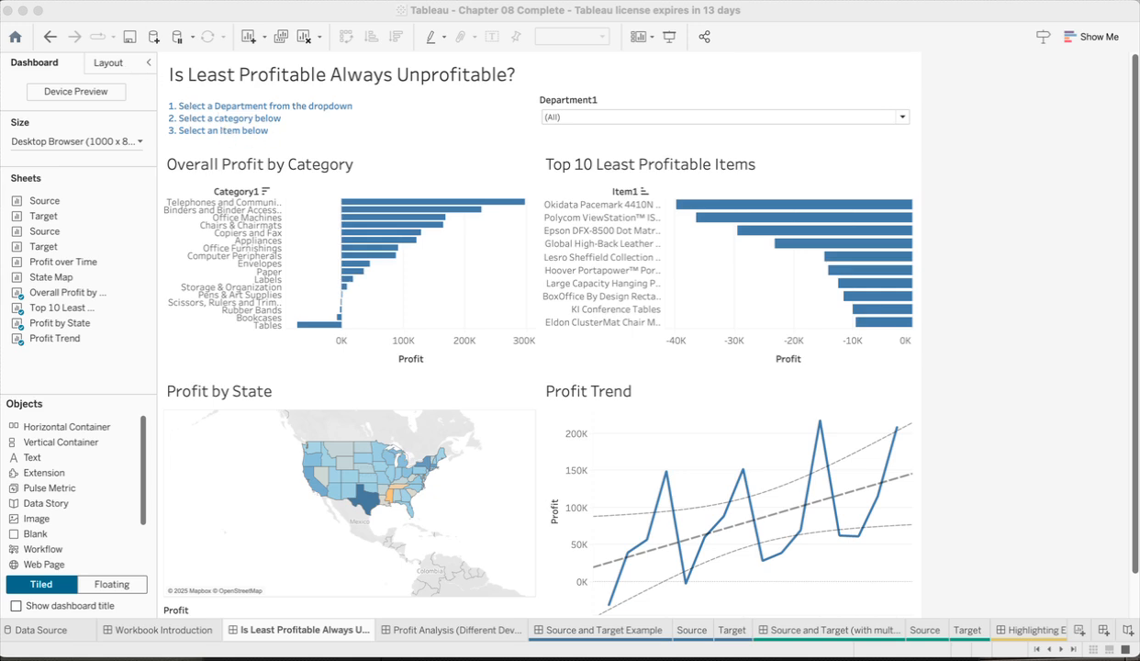
Step: Set the dashboard's default shading to light grey
{"action": "left_click", "coordinate": [220, 1]}
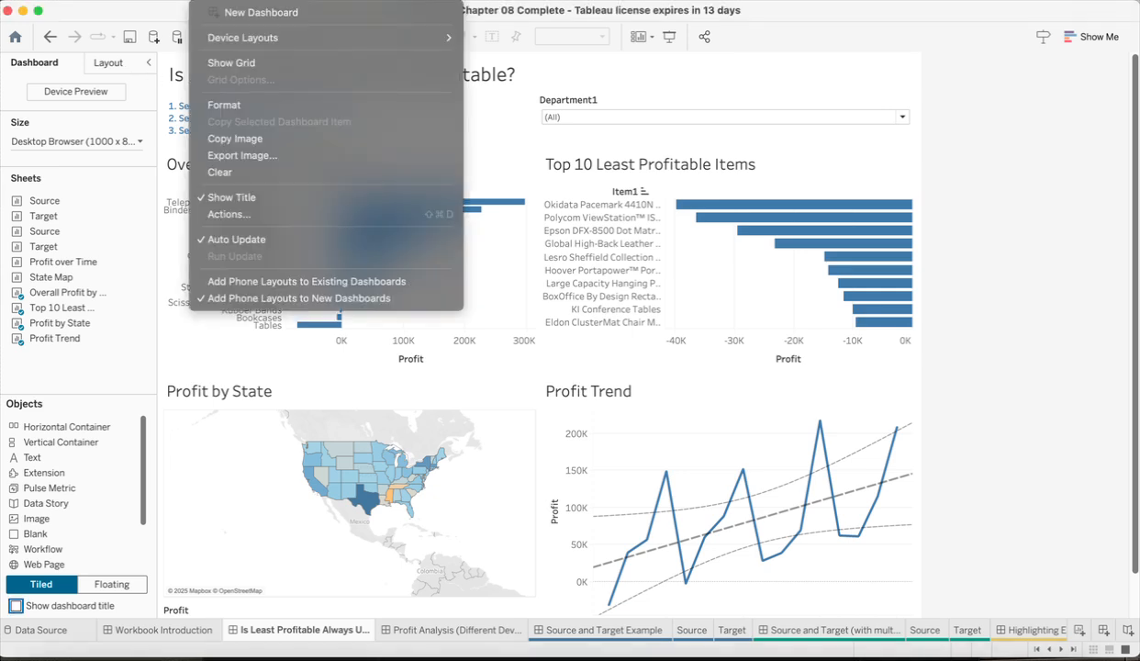
{"action": "left_click", "coordinate": [262, 104]}
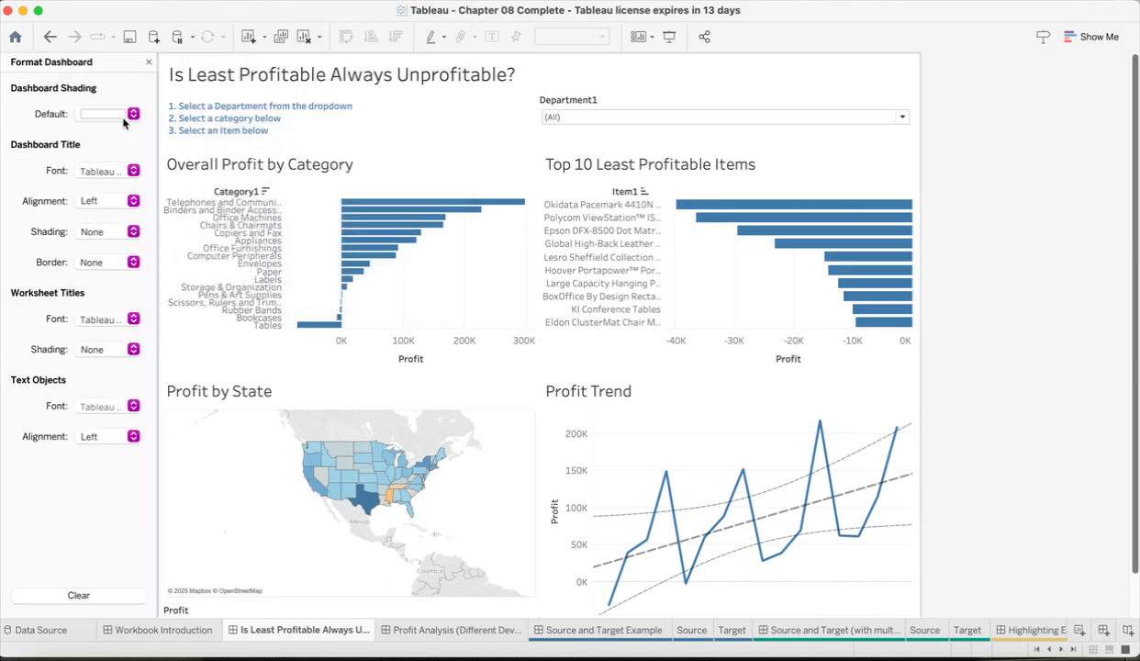
{"action": "left_click", "coordinate": [133, 116]}
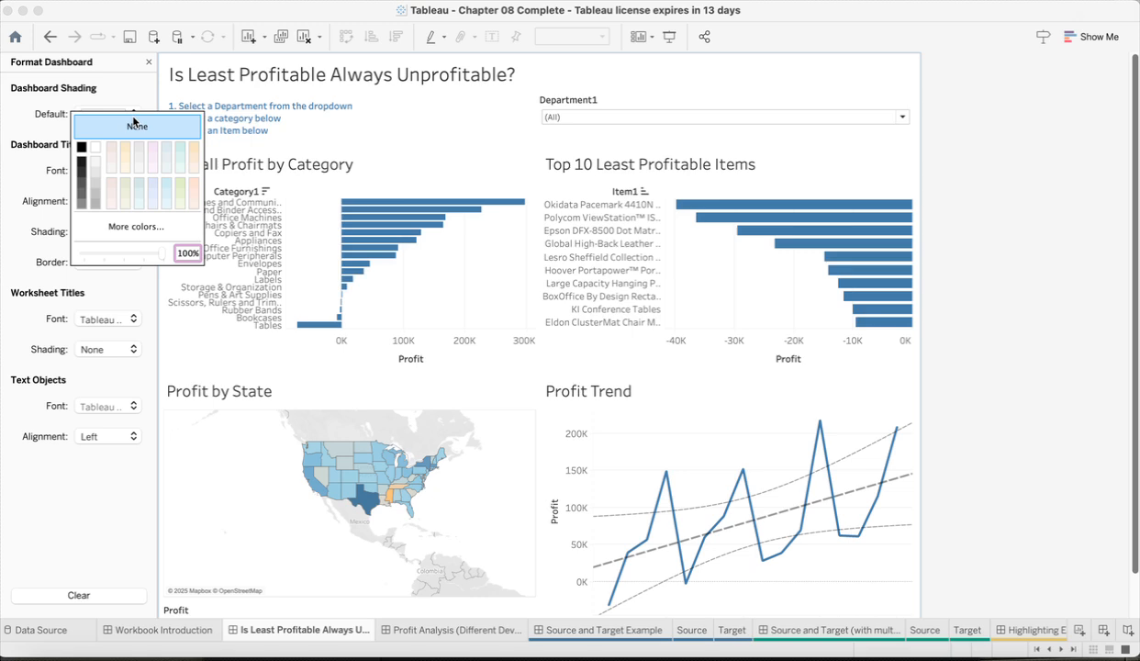
{"action": "left_click", "coordinate": [95, 173]}
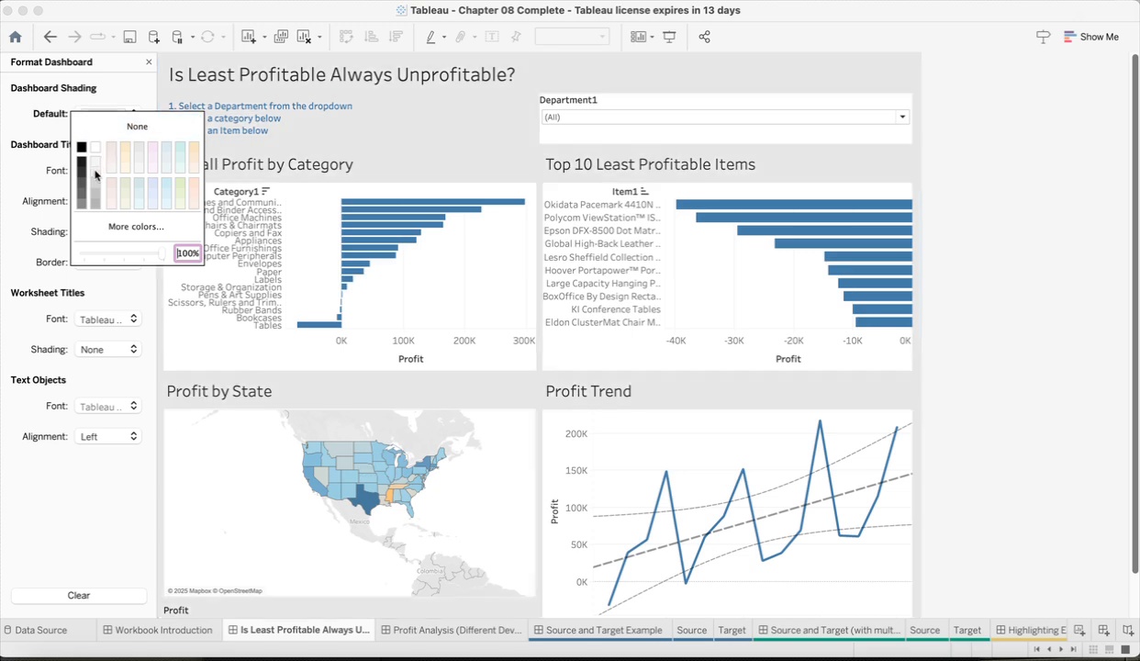
{"action": "left_click", "coordinate": [32, 112]}
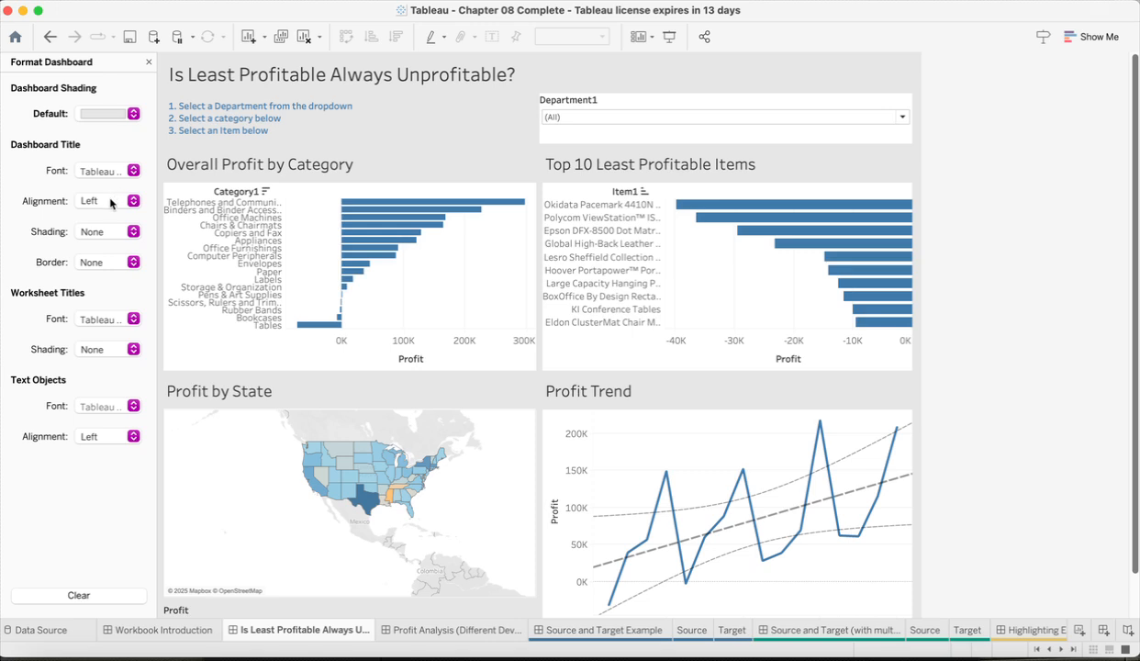
Step: Give the dashboard title a solid mauve border in the middle of the five line thicknesses
{"action": "left_click", "coordinate": [133, 263]}
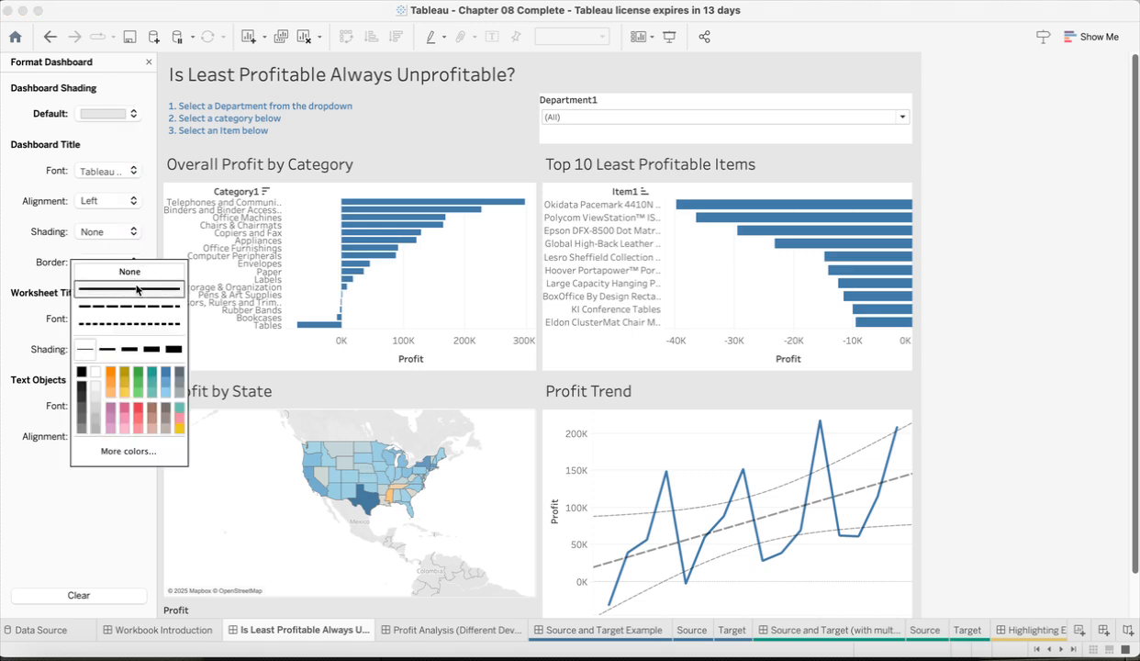
{"action": "left_click", "coordinate": [138, 289]}
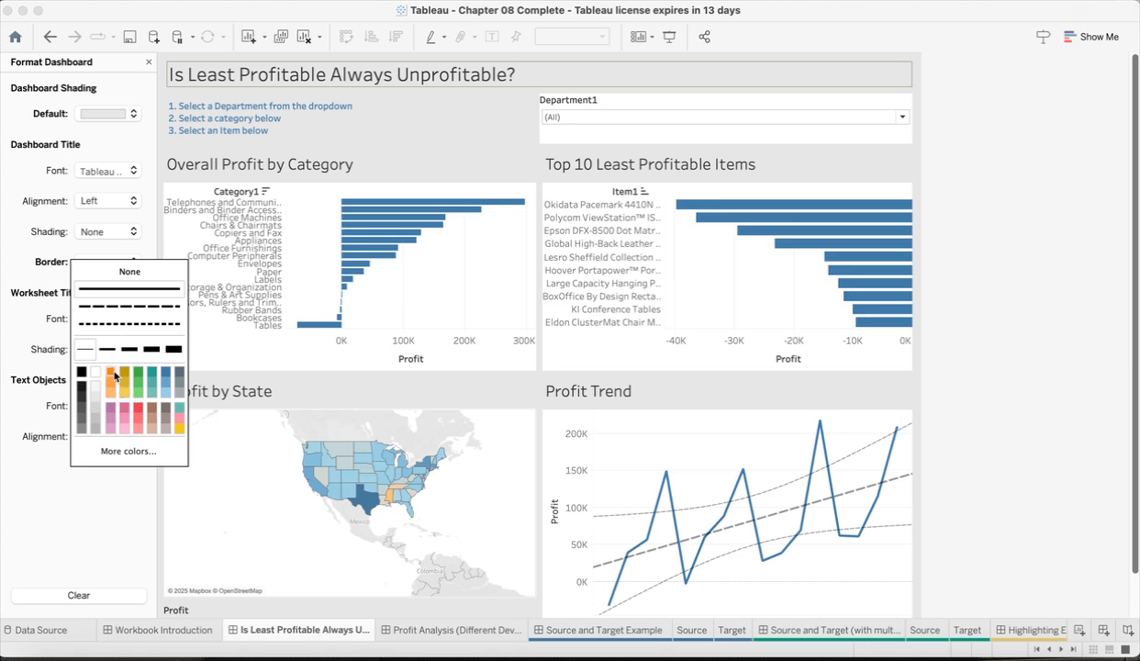
{"action": "left_click", "coordinate": [110, 406]}
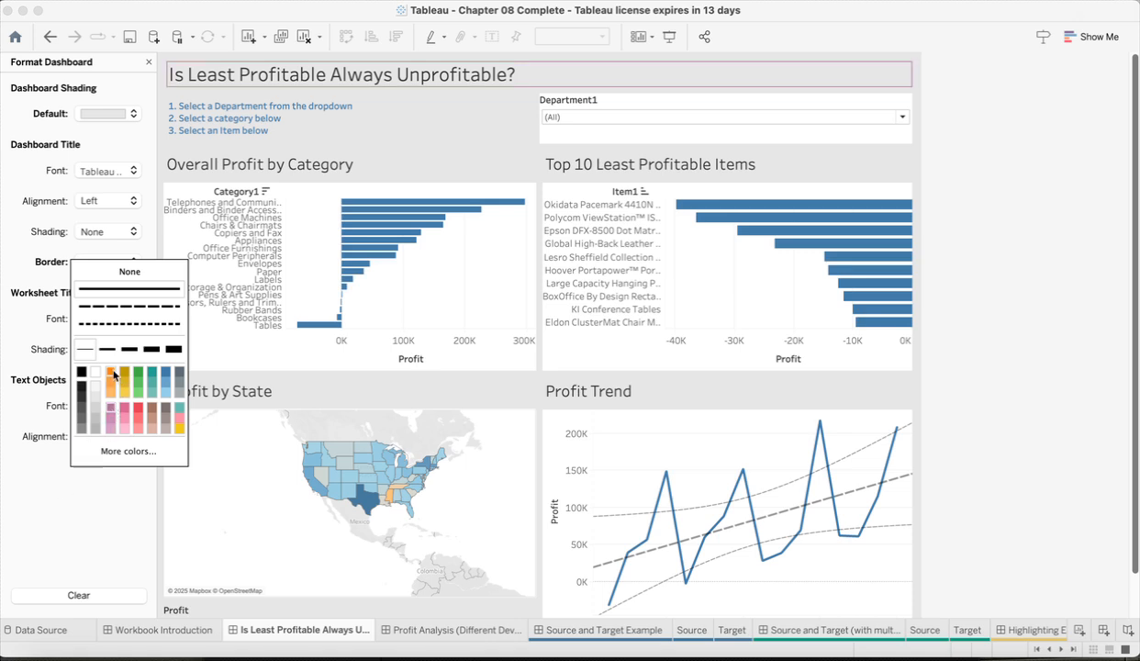
{"action": "left_click", "coordinate": [147, 352]}
{"action": "left_click", "coordinate": [129, 349]}
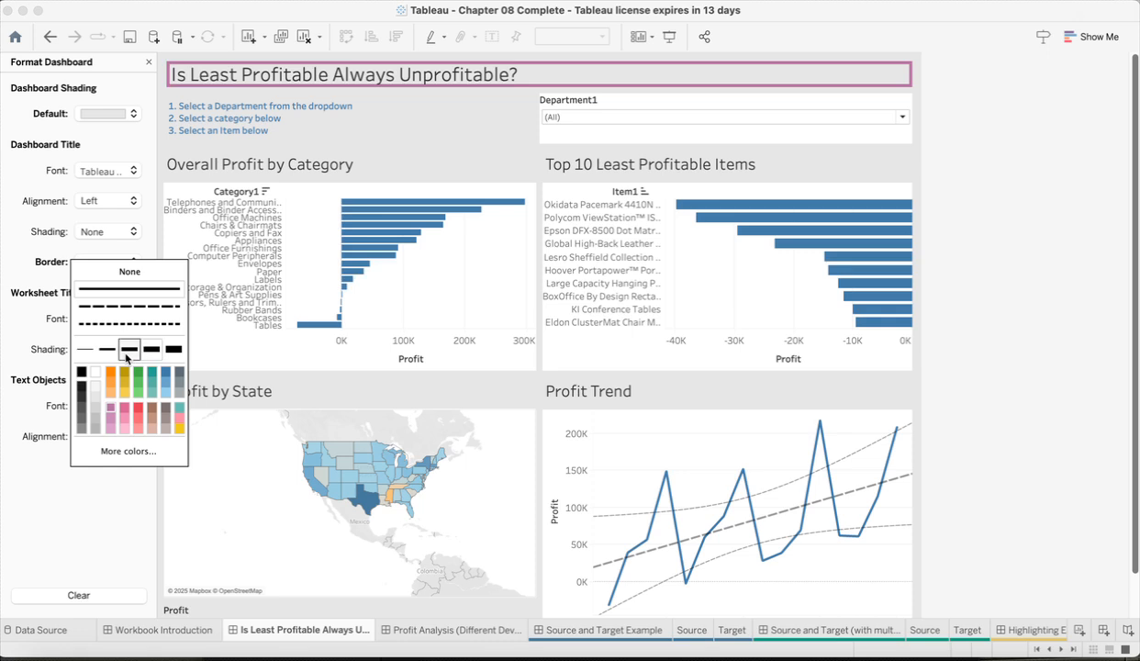
{"action": "left_click", "coordinate": [70, 501]}
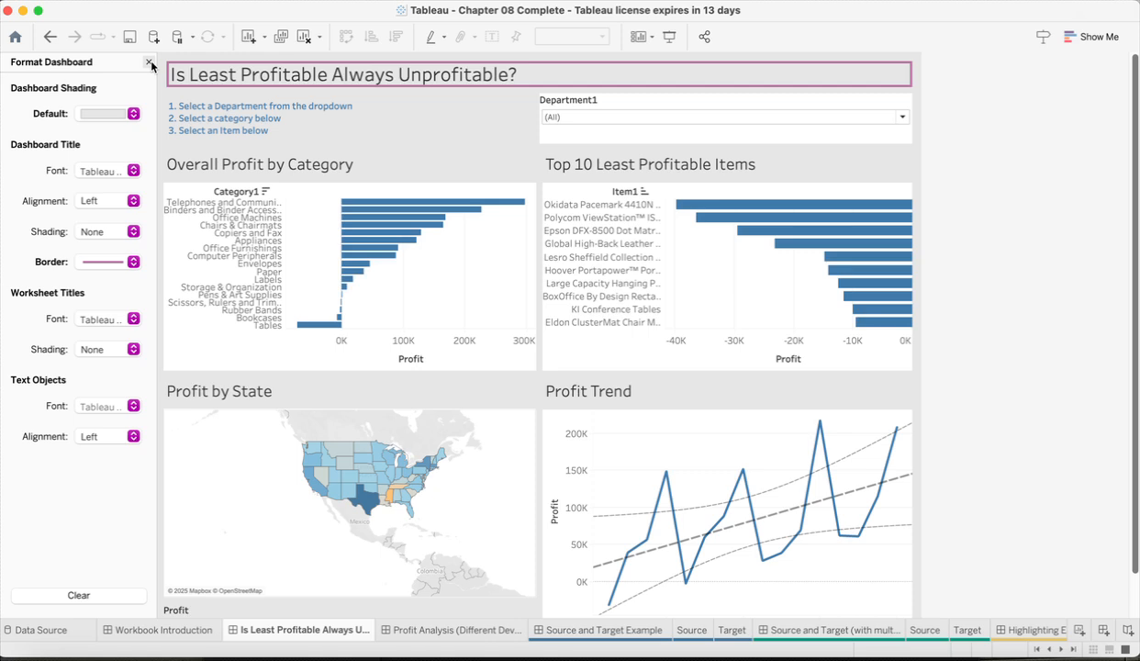
Step: Try a light beige background on the Overall Profit by Category sheet, and reset it to None
{"action": "left_click", "coordinate": [189, 351]}
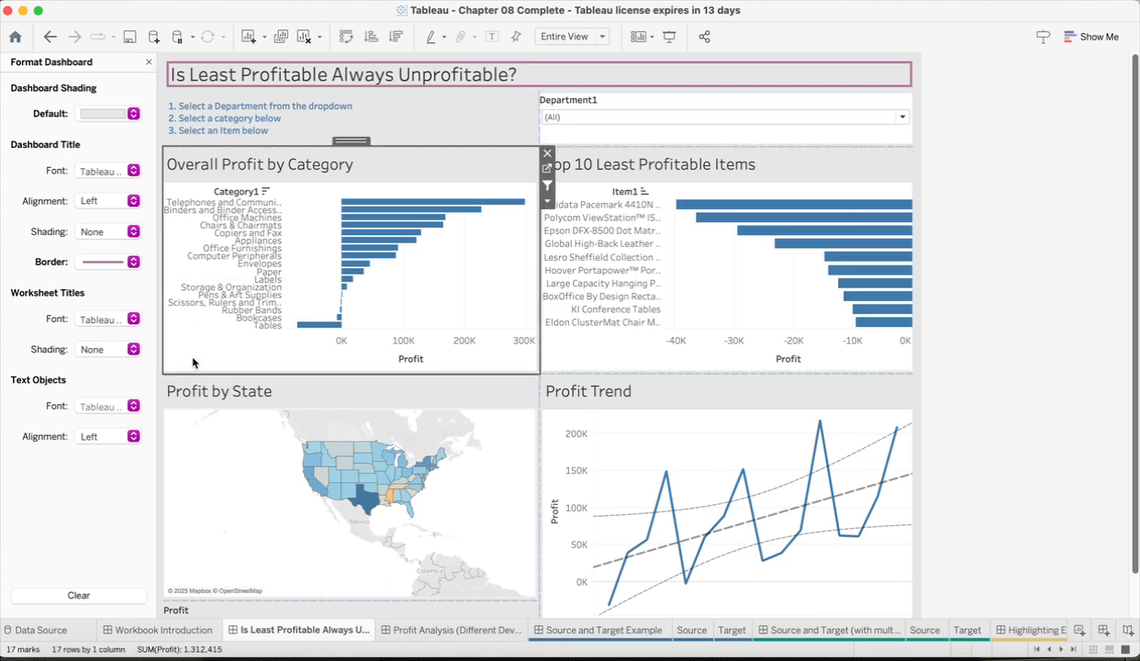
{"action": "left_click", "coordinate": [150, 62]}
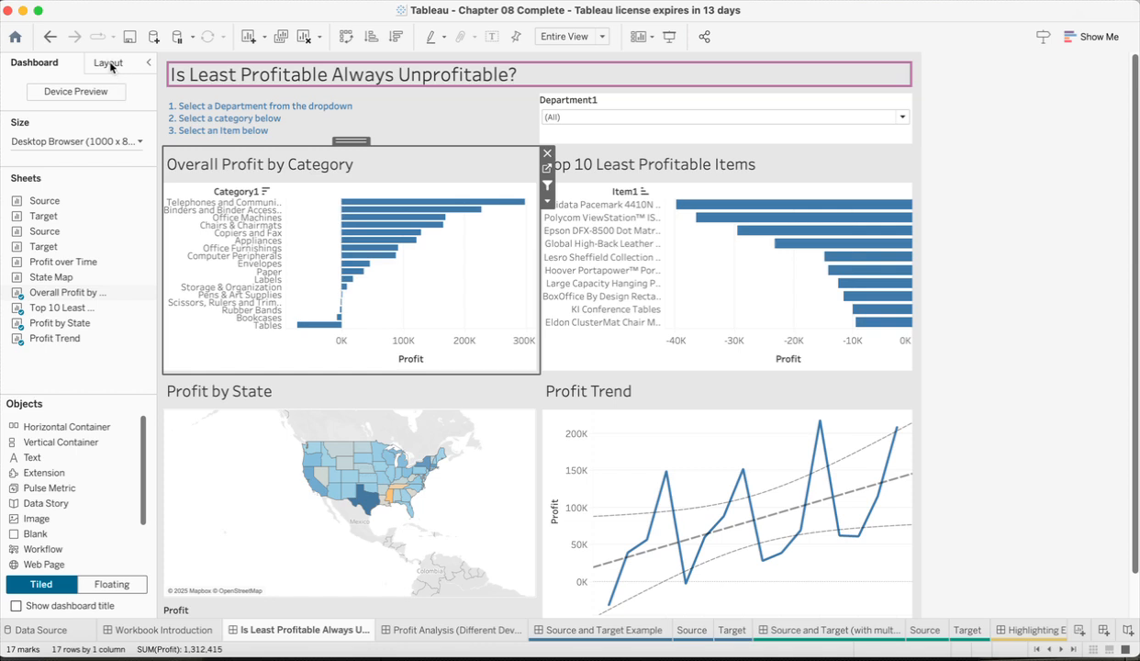
{"action": "left_click", "coordinate": [109, 62]}
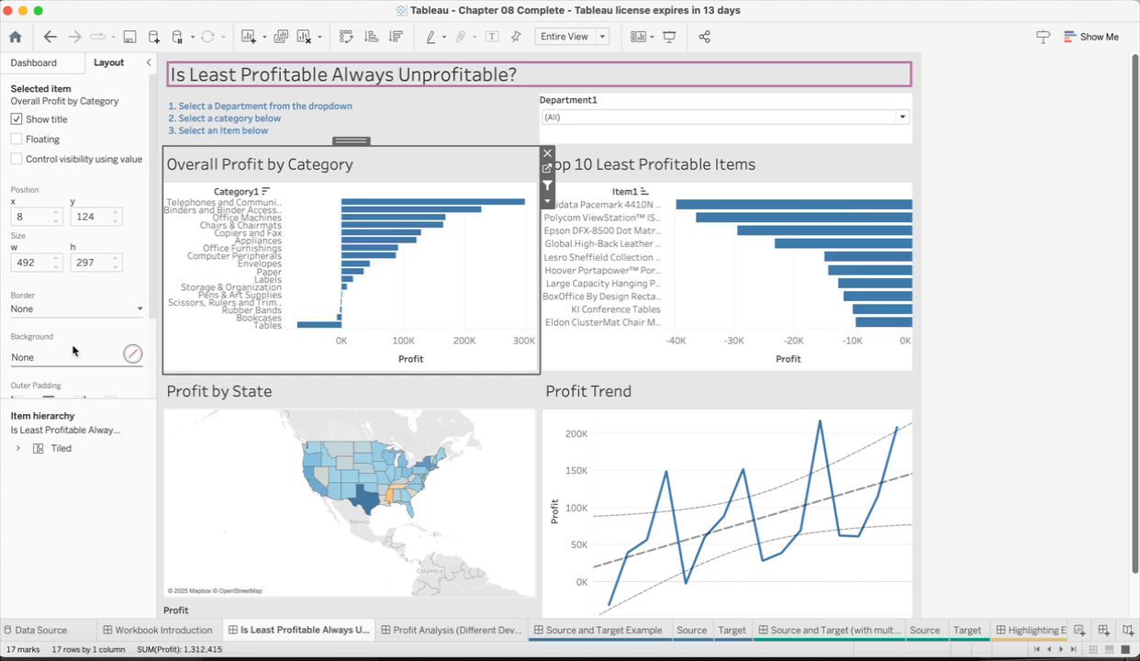
{"action": "scroll", "coordinate": [74, 140], "scroll_direction": "down", "scroll_amount": 2}
{"action": "scroll", "coordinate": [74, 139], "scroll_direction": "up", "scroll_amount": 2}
{"action": "left_click", "coordinate": [0, 337]}
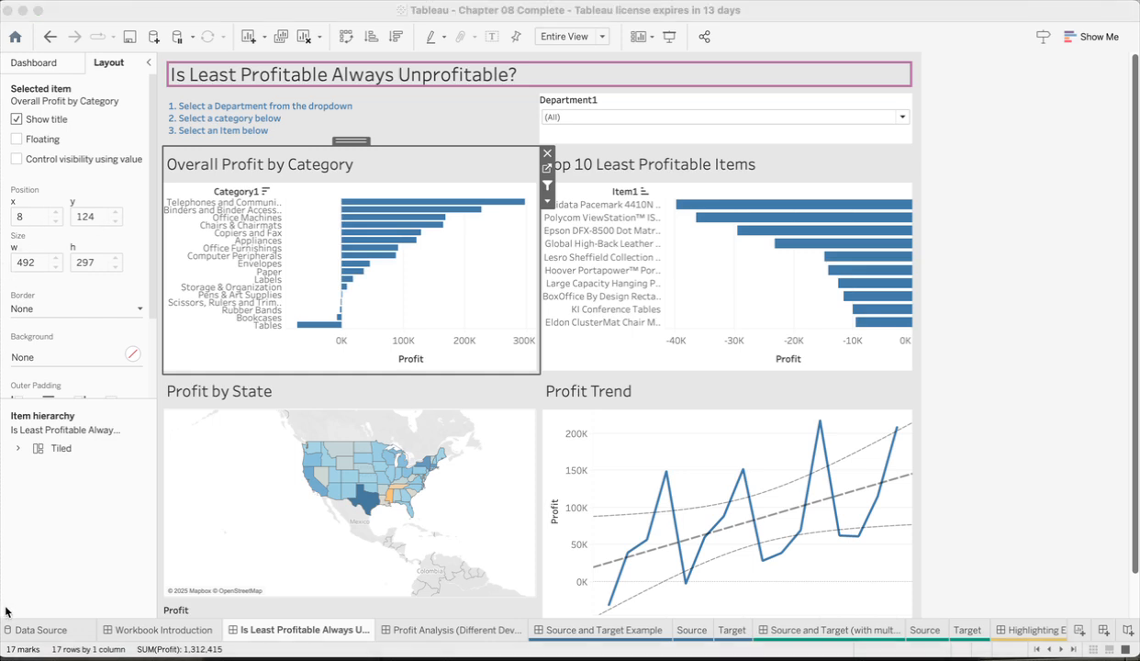
{"action": "left_click", "coordinate": [133, 354]}
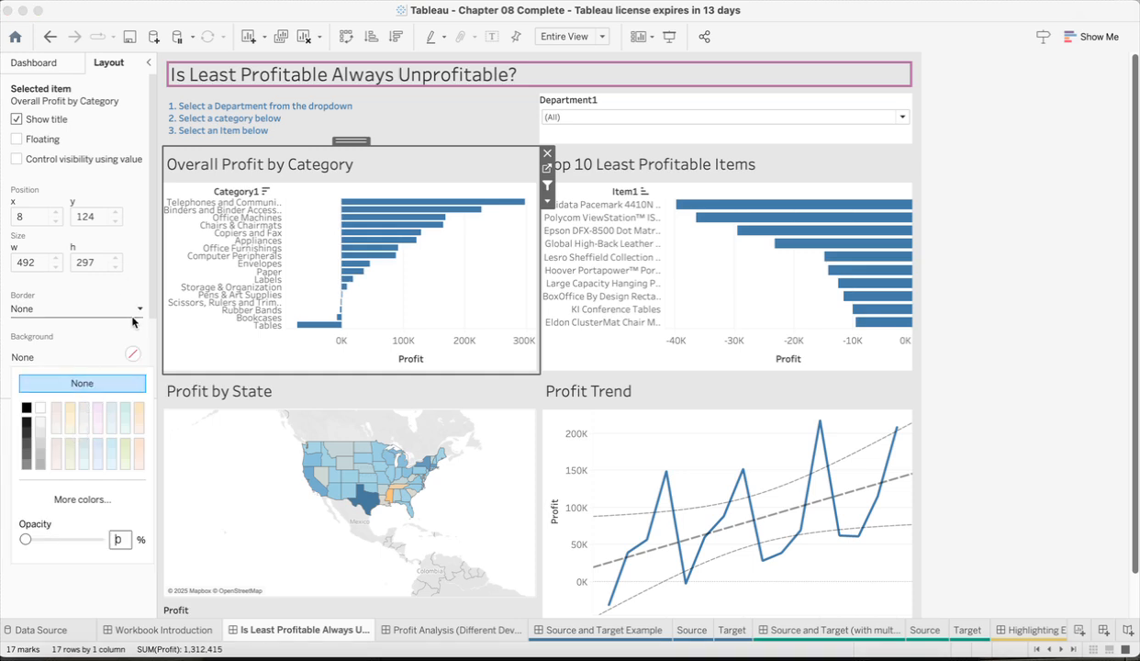
{"action": "left_click", "coordinate": [68, 416]}
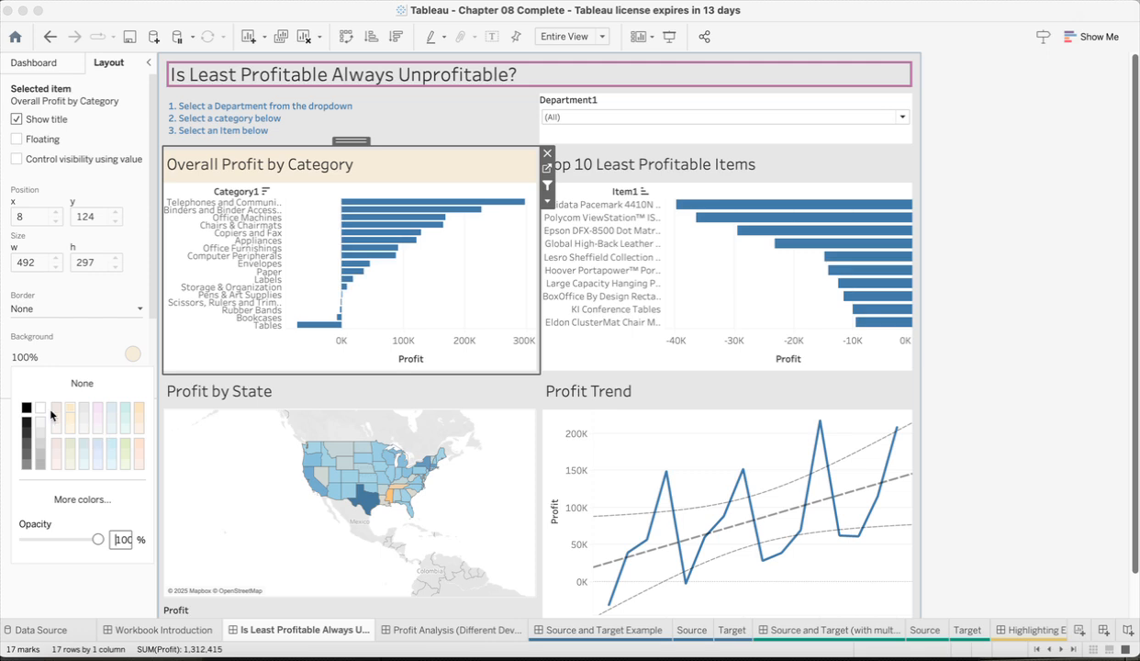
{"action": "left_click", "coordinate": [86, 382]}
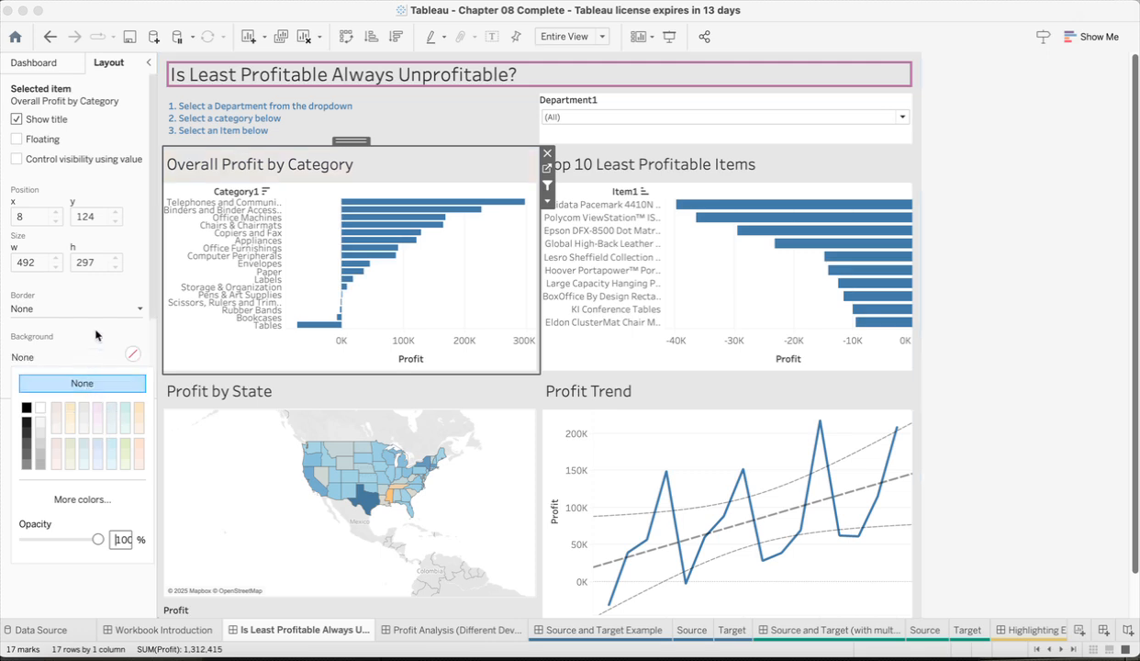
{"action": "left_click", "coordinate": [138, 244]}
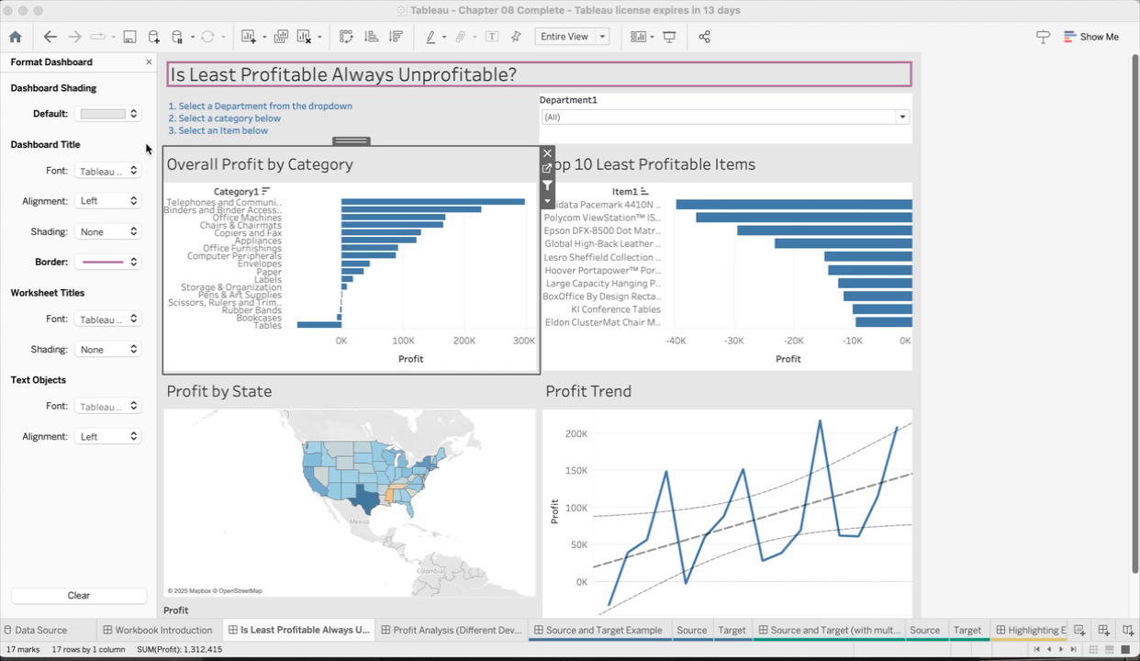
Step: Set the shading of all worksheet titles on the dashboard to light beige at 100% and close the dashboard formatting
{"action": "left_click", "coordinate": [126, 348]}
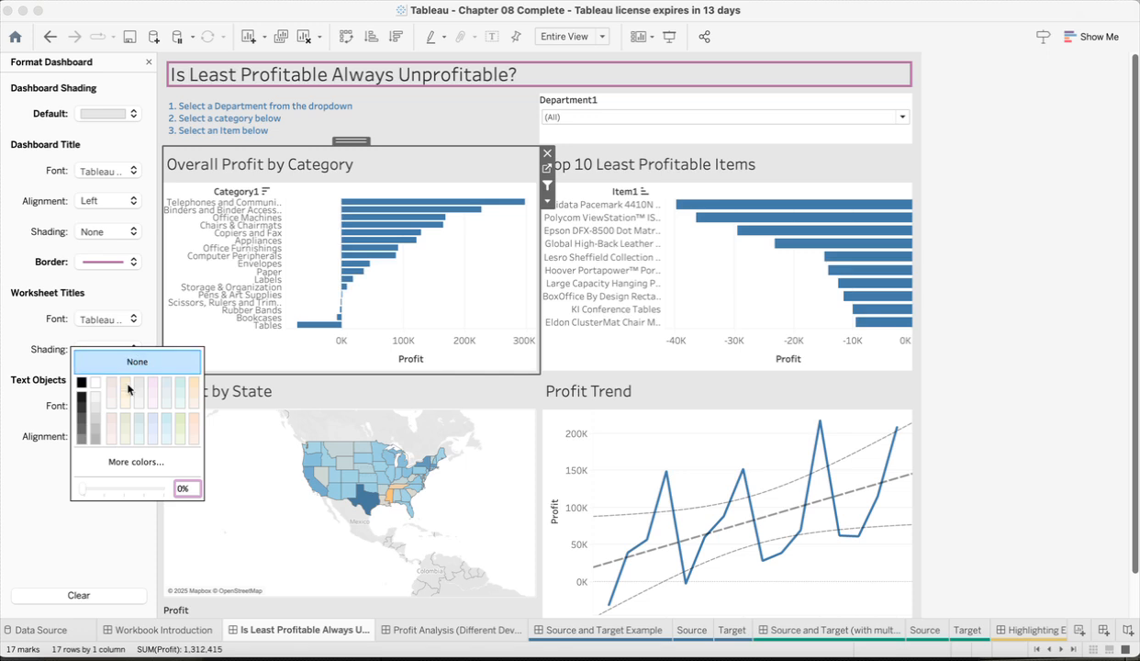
{"action": "left_click", "coordinate": [127, 390]}
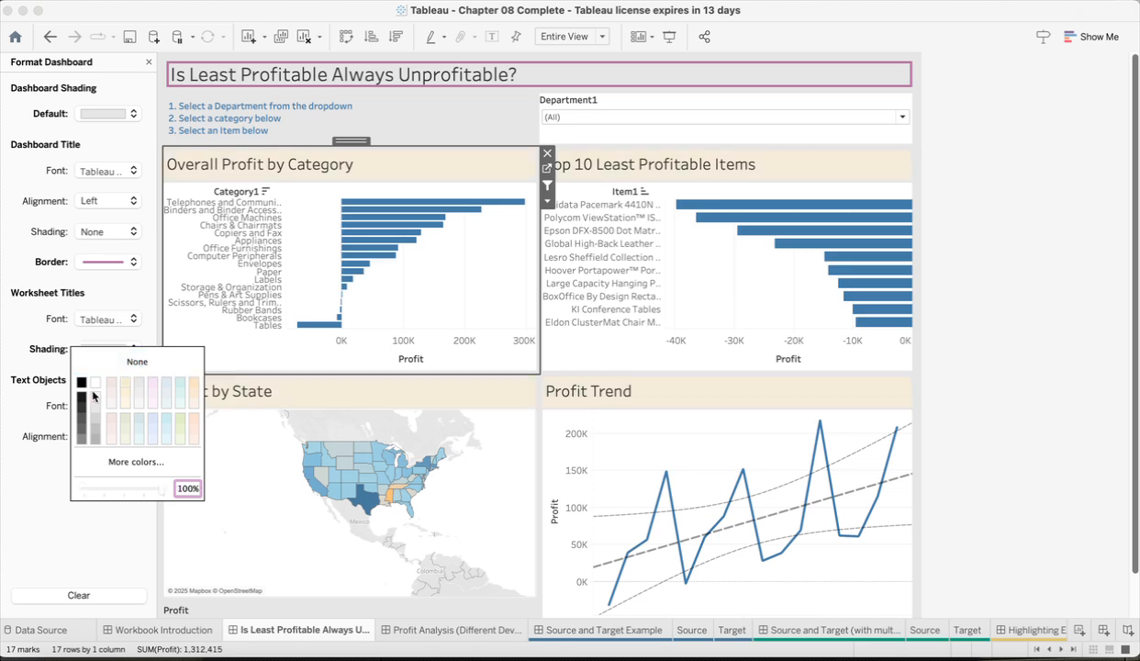
{"action": "left_click", "coordinate": [23, 494]}
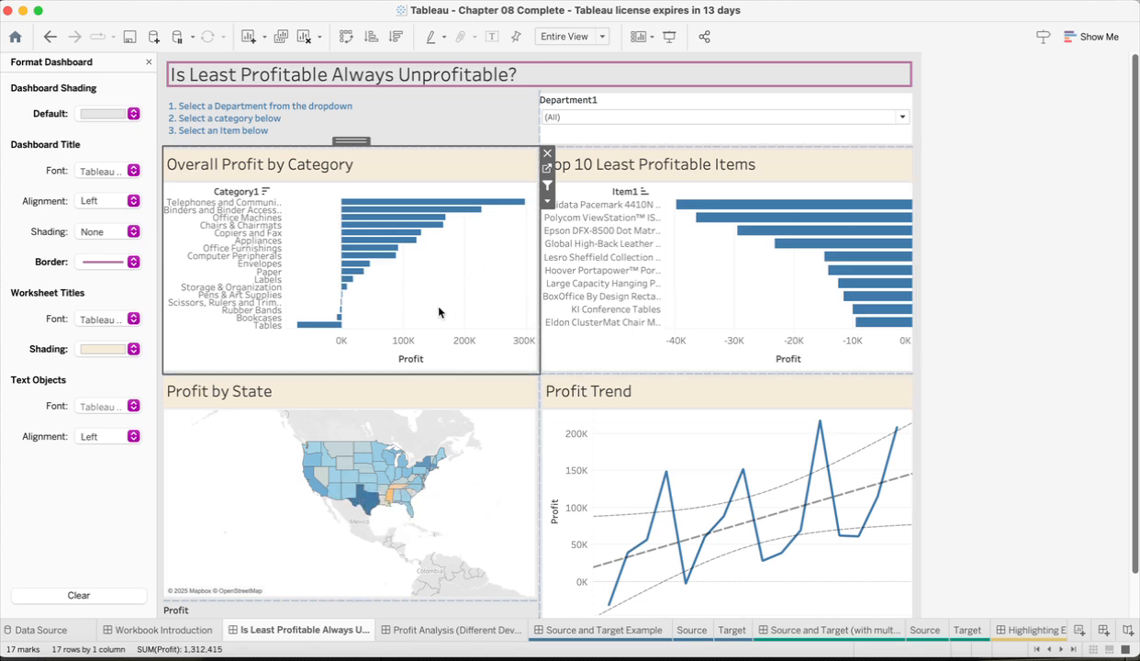
{"action": "mouse_move", "coordinate": [414, 234]}
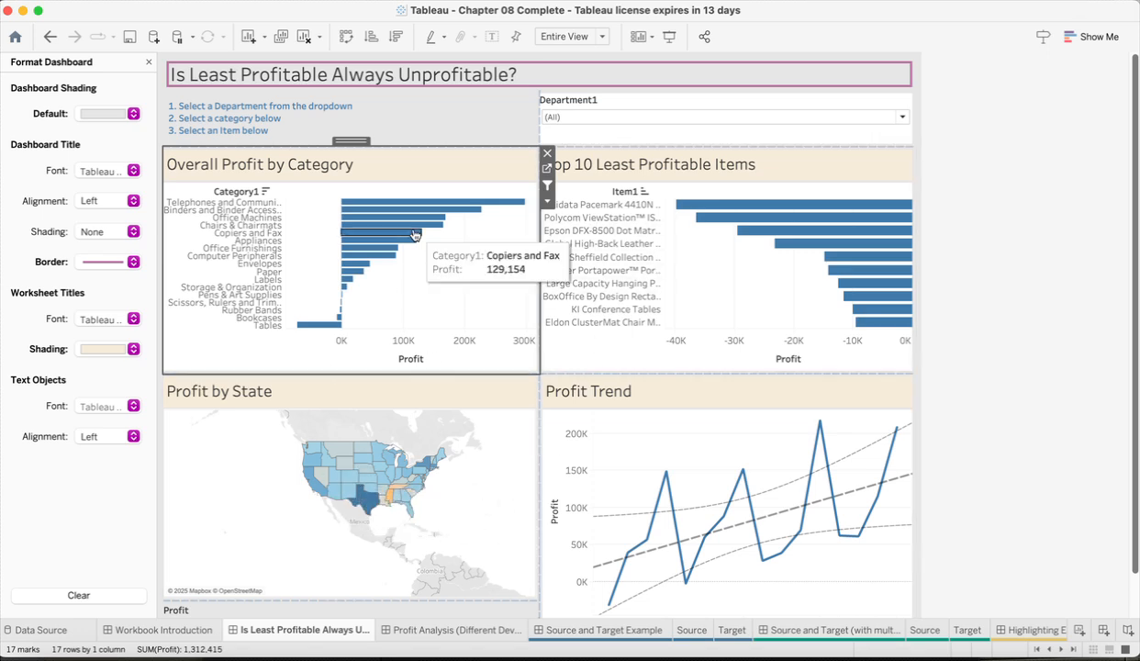
{"action": "left_click", "coordinate": [149, 62]}
Step: Make the Profit colour legend floating and place it over the lower-left of the Profit by State map, at about x 18, y 666
{"action": "left_click", "coordinate": [112, 62]}
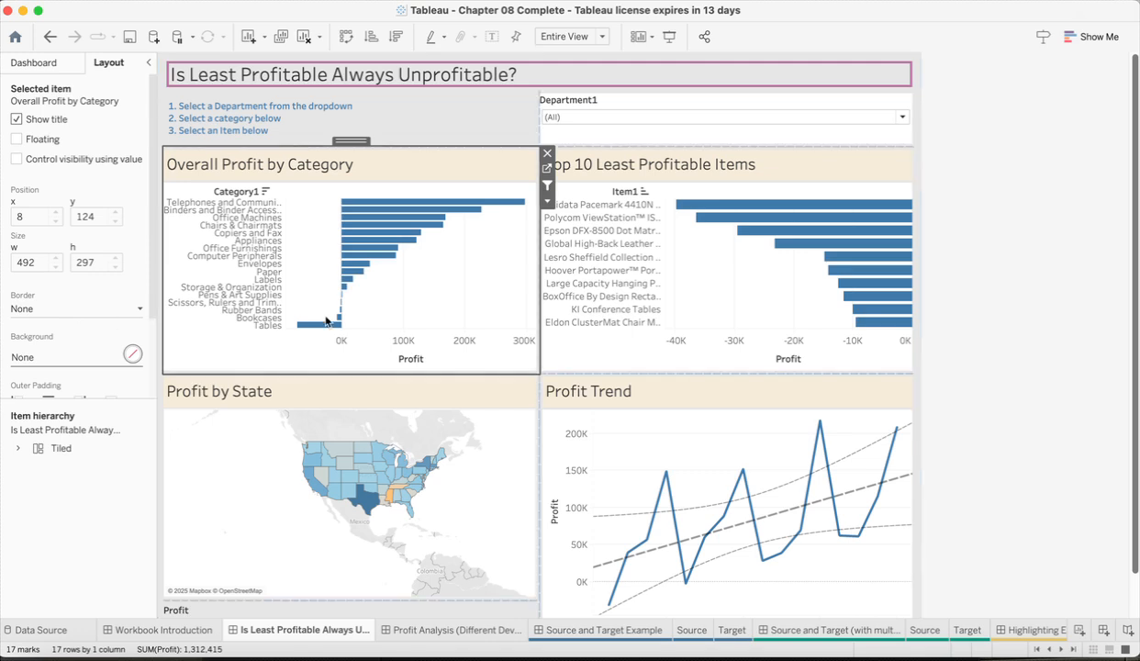
{"action": "scroll", "coordinate": [120, 306], "scroll_direction": "down", "scroll_amount": 5}
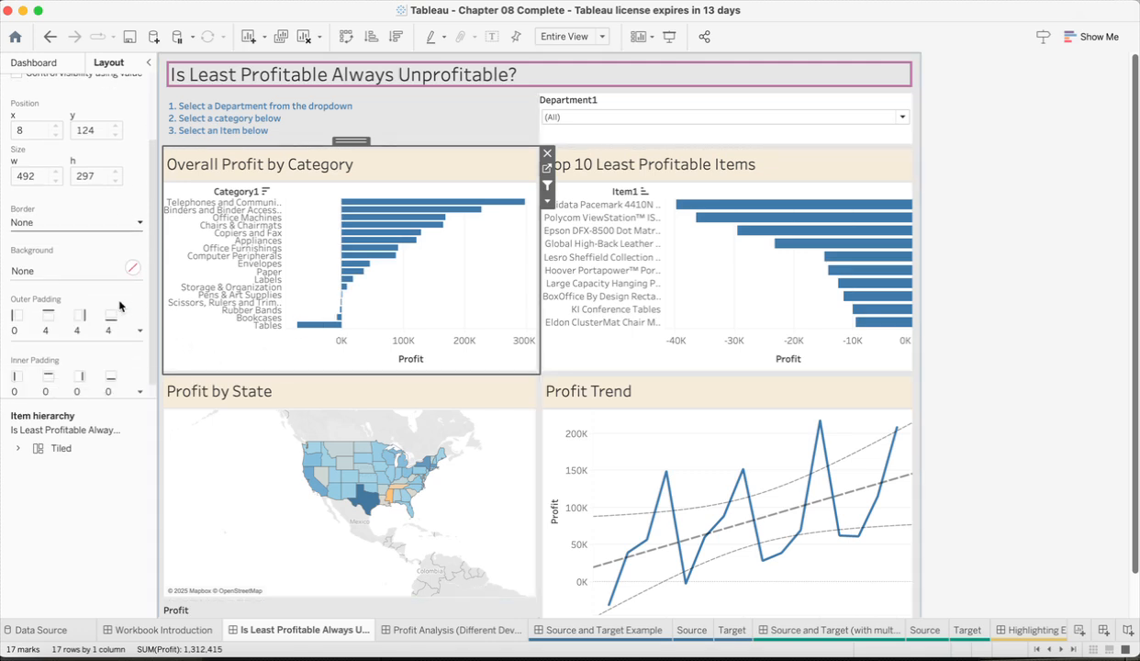
{"action": "scroll", "coordinate": [120, 305], "scroll_direction": "up", "scroll_amount": 5}
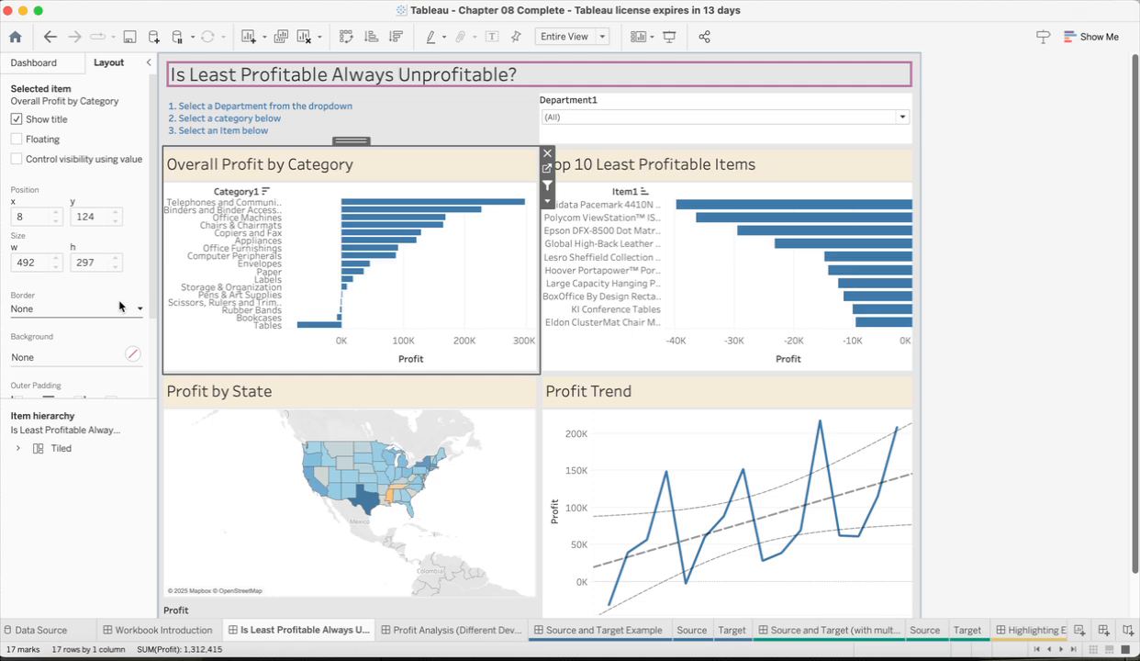
{"action": "scroll", "coordinate": [254, 348], "scroll_direction": "down", "scroll_amount": 2}
{"action": "left_click", "coordinate": [275, 580]}
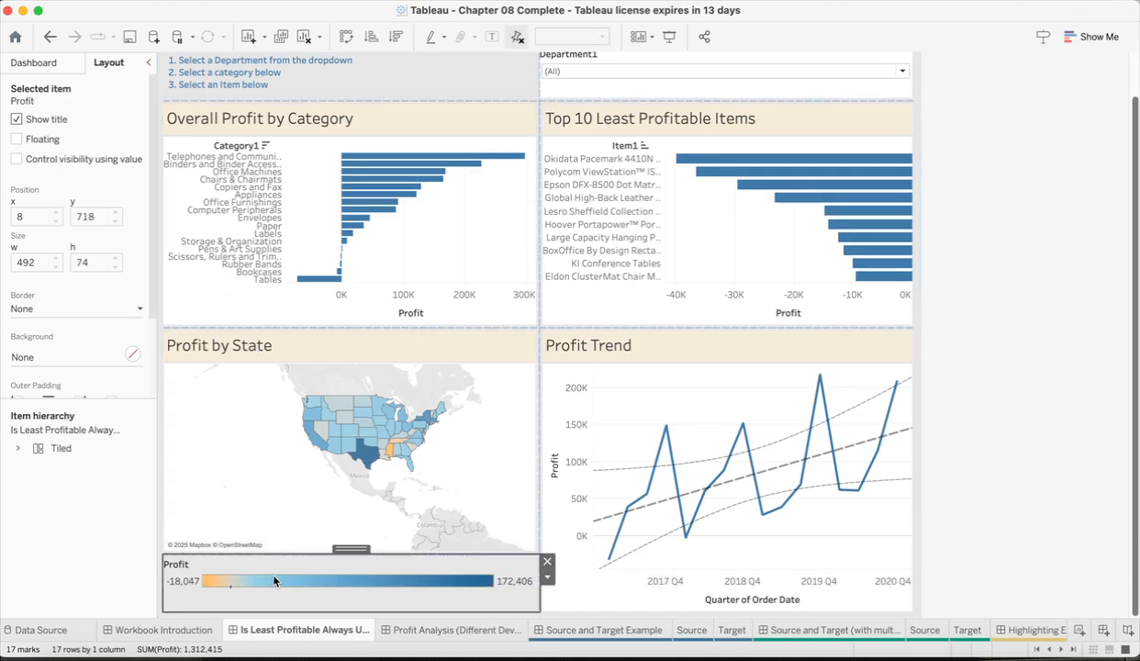
{"action": "left_click", "coordinate": [15, 139]}
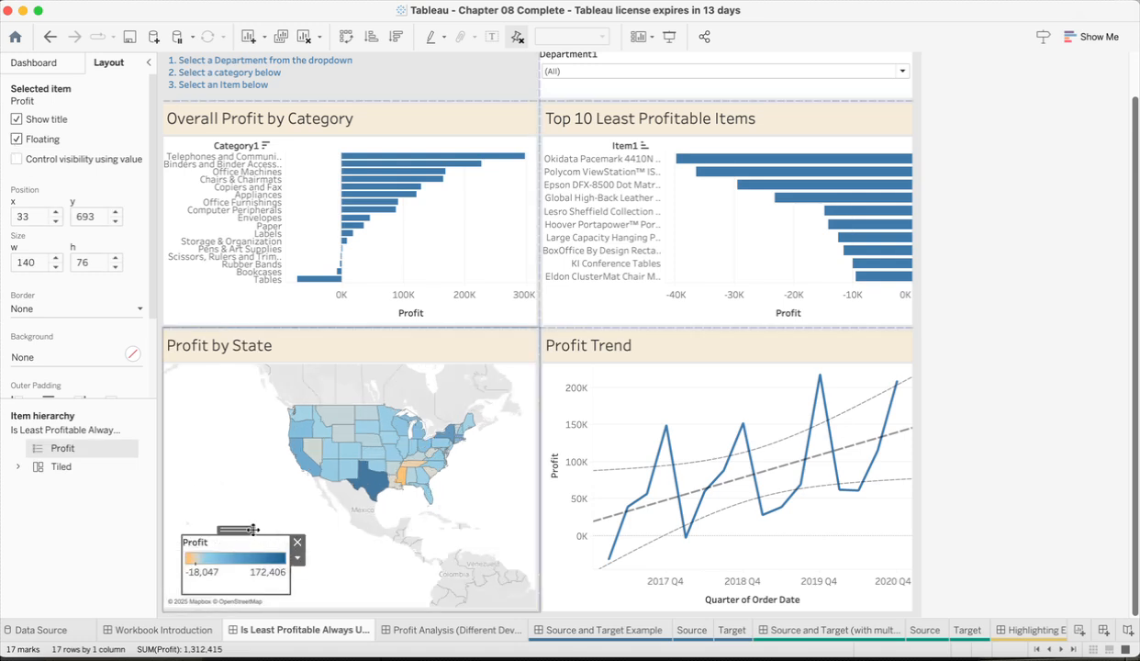
{"action": "left_click_drag", "start_coordinate": [248, 529], "coordinate": [237, 509]}
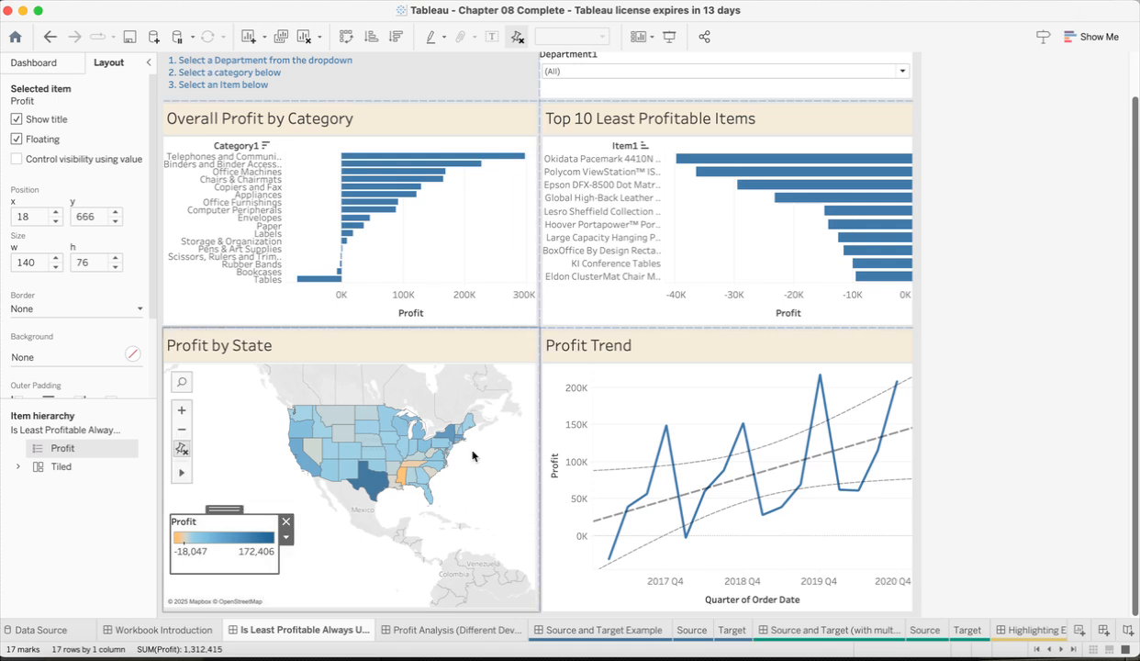
Step: Adjust the zoom of the Profit by State map so the contiguous United States fills most of it beside the legend
{"action": "scroll", "coordinate": [439, 404], "scroll_direction": "up", "scroll_amount": 2}
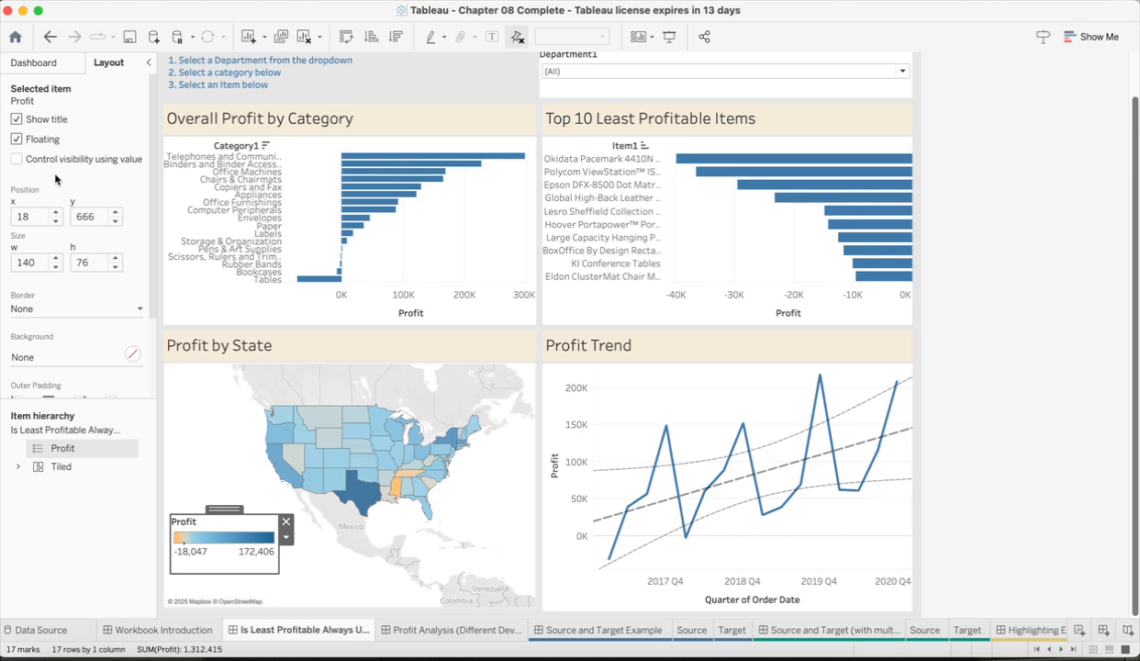
{"action": "scroll", "coordinate": [55, 175], "scroll_direction": "down", "scroll_amount": 4}
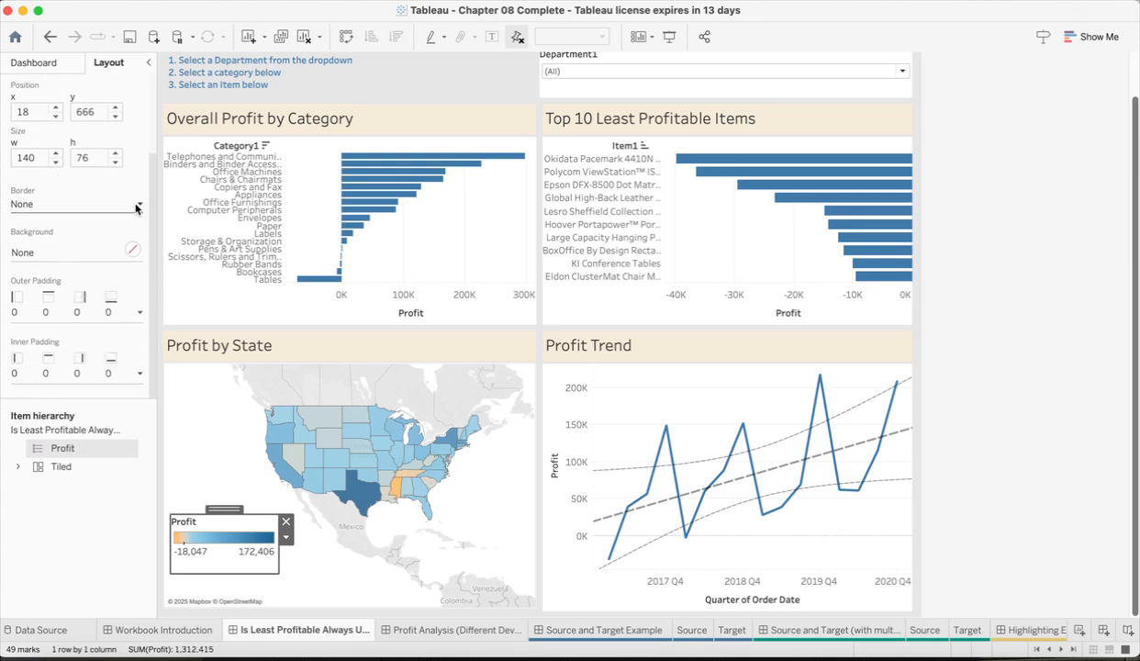
{"action": "left_click", "coordinate": [182, 430]}
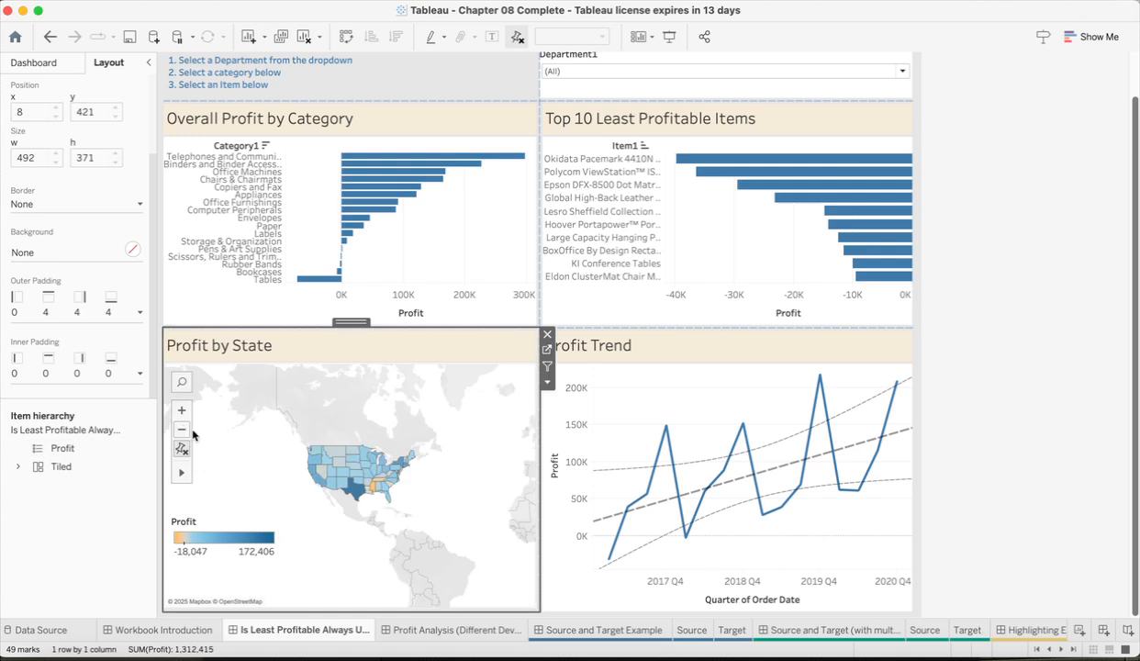
{"action": "left_click", "coordinate": [182, 429]}
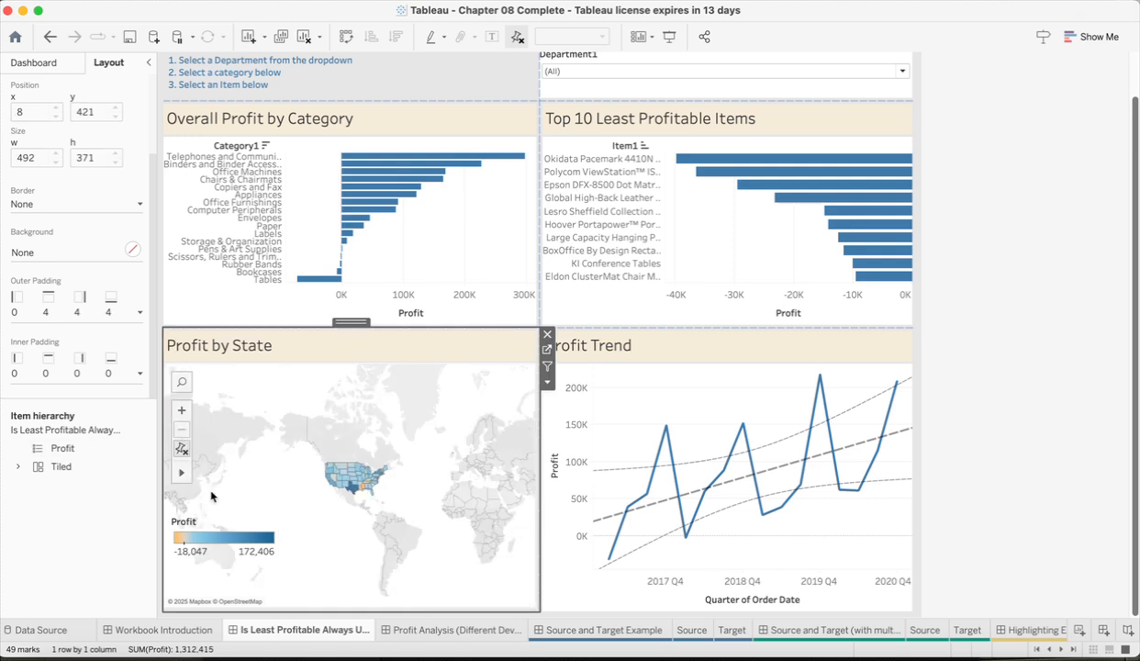
{"action": "left_click", "coordinate": [181, 410]}
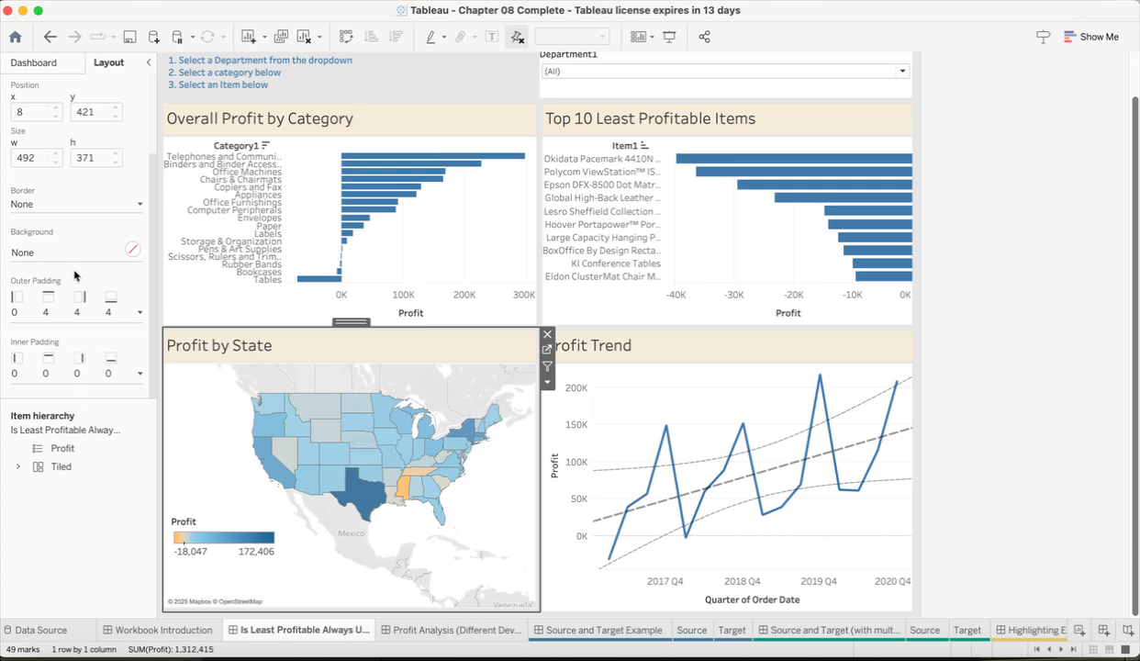
Step: Set the background of the Department1 filter on the dashboard to light teal at 100% opacity
{"action": "scroll", "coordinate": [131, 122], "scroll_direction": "up", "scroll_amount": 3}
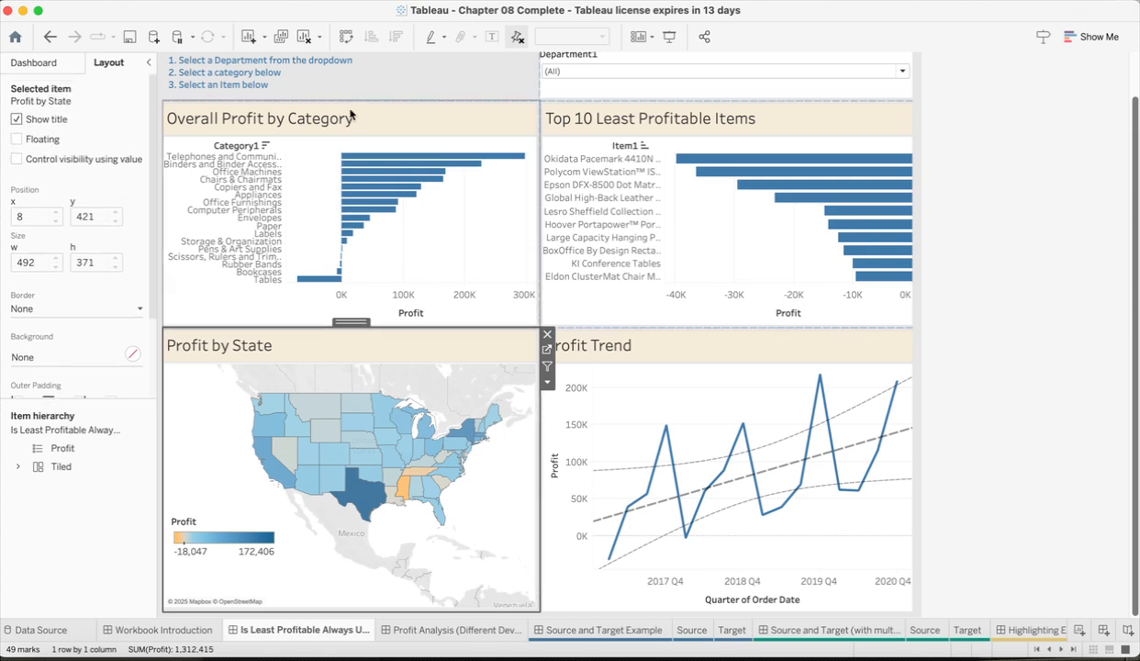
{"action": "left_click", "coordinate": [563, 95]}
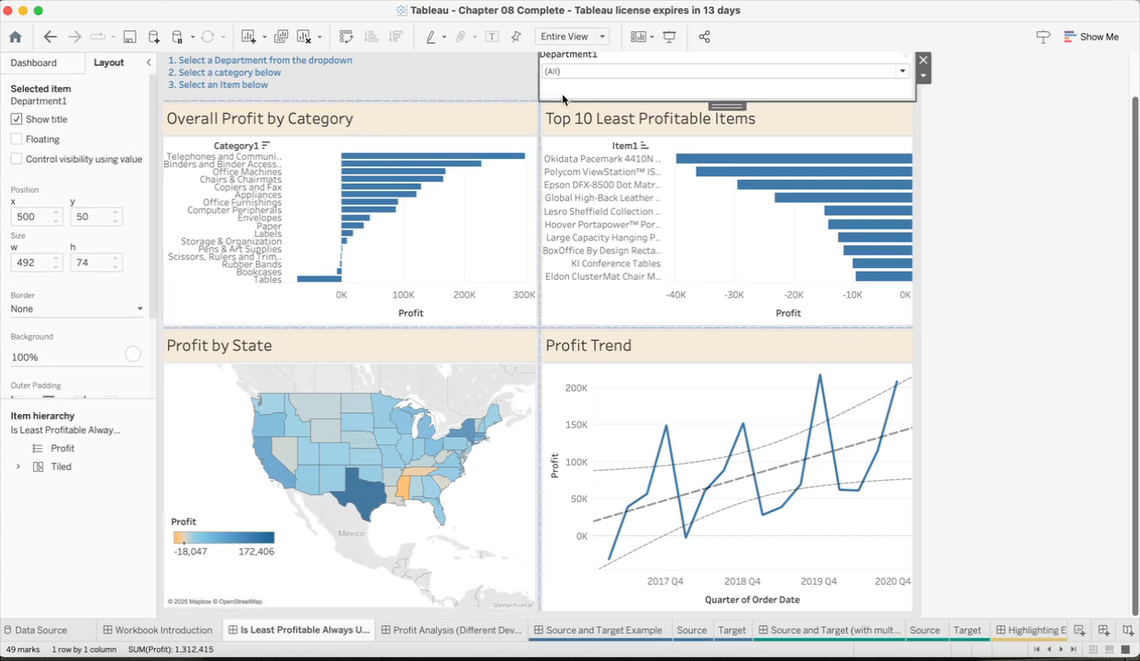
{"action": "scroll", "coordinate": [95, 321], "scroll_direction": "down", "scroll_amount": 2}
{"action": "left_click", "coordinate": [92, 310]}
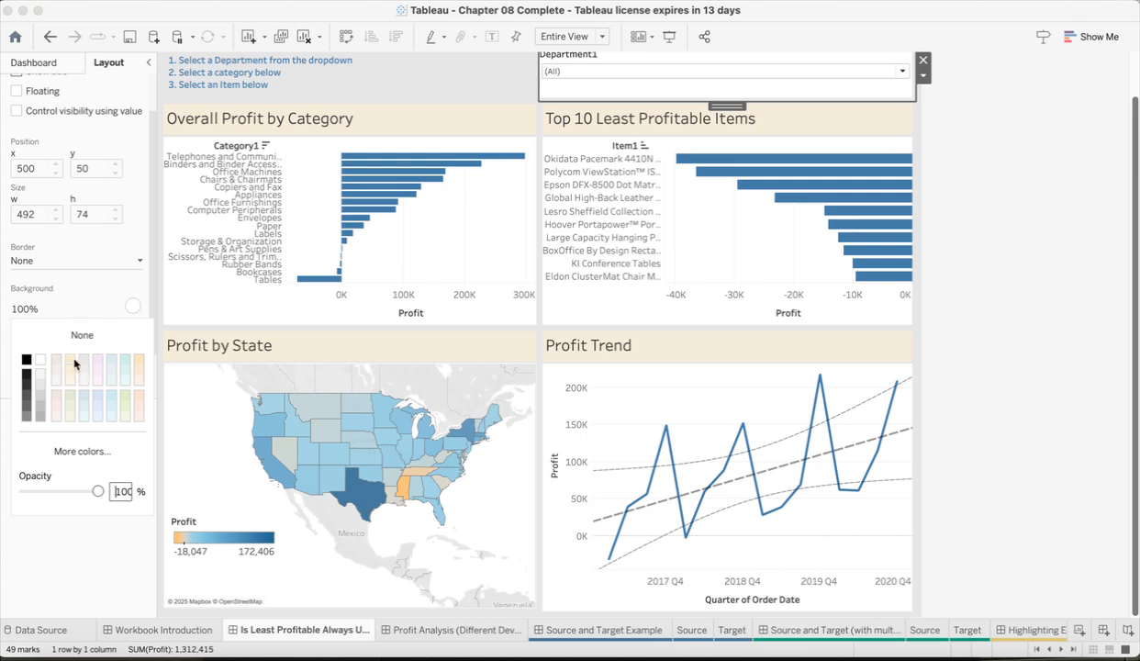
{"action": "left_click", "coordinate": [124, 360]}
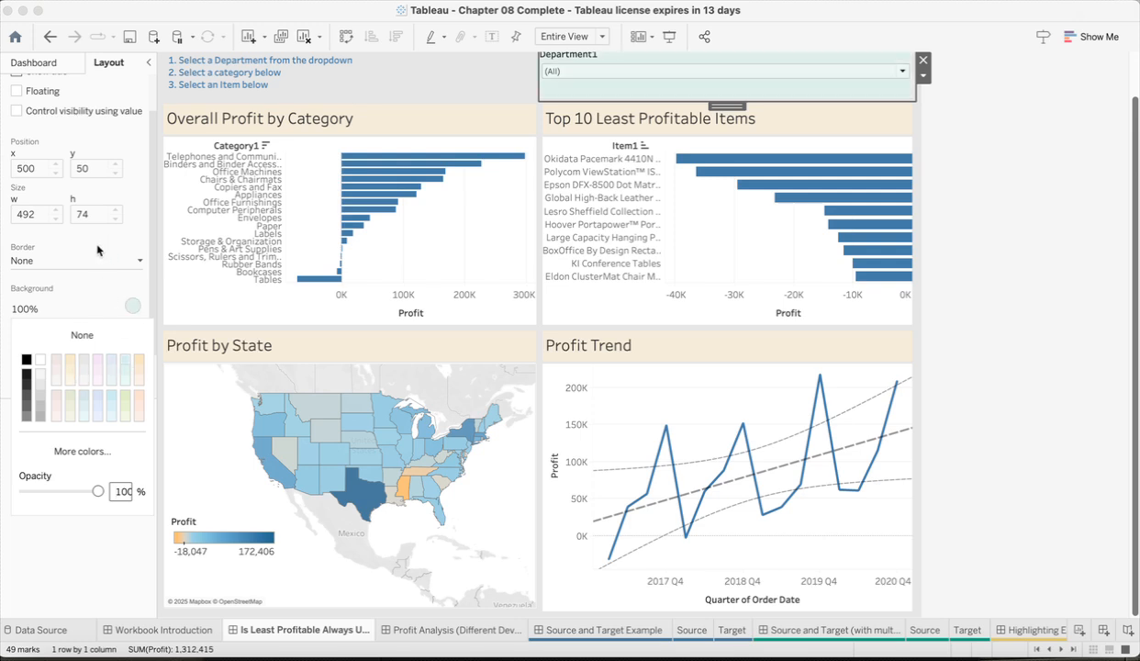
{"action": "left_click", "coordinate": [108, 85]}
{"action": "scroll", "coordinate": [443, 170], "scroll_direction": "up", "scroll_amount": 2}
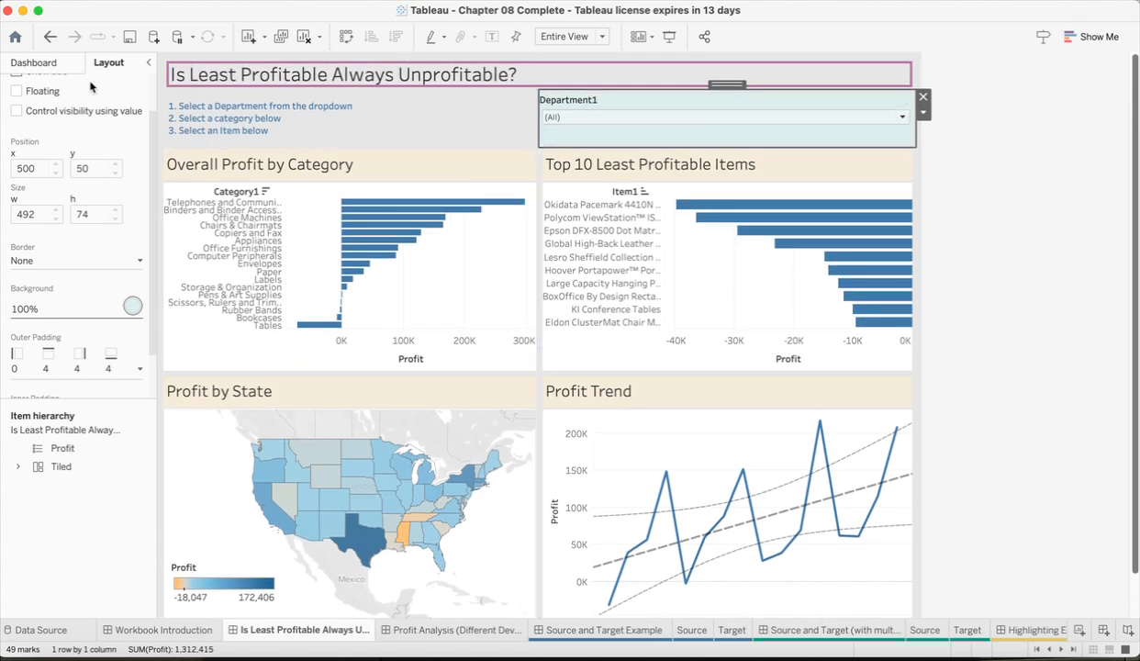
{"action": "scroll", "coordinate": [60, 121], "scroll_direction": "up", "scroll_amount": 2}
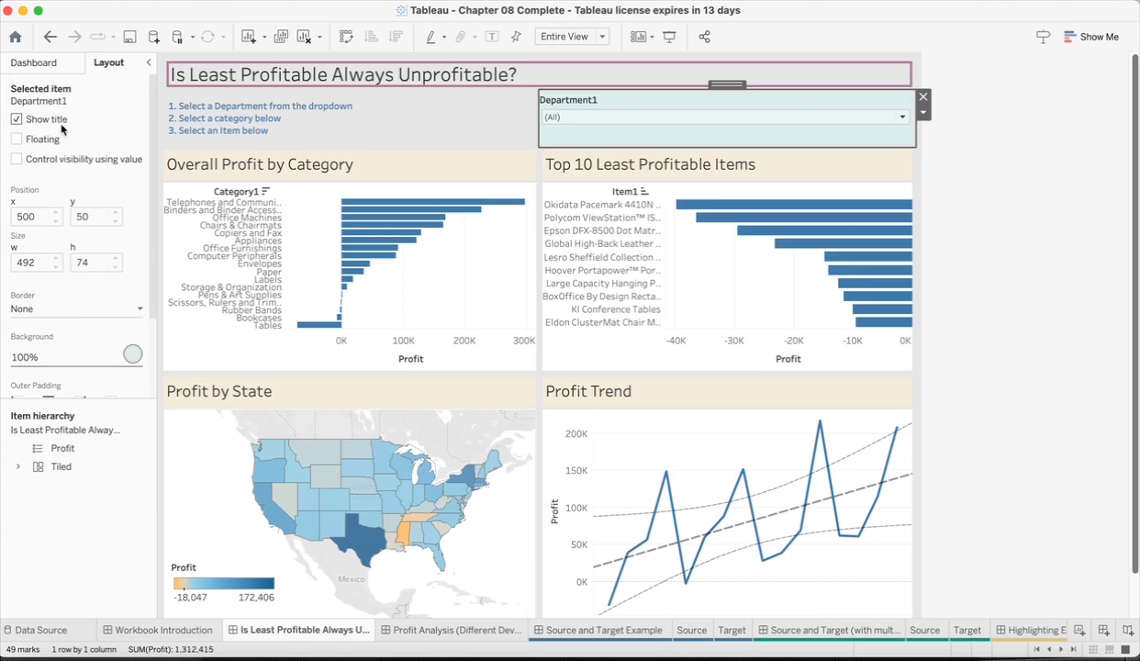
{"action": "left_click", "coordinate": [48, 63]}
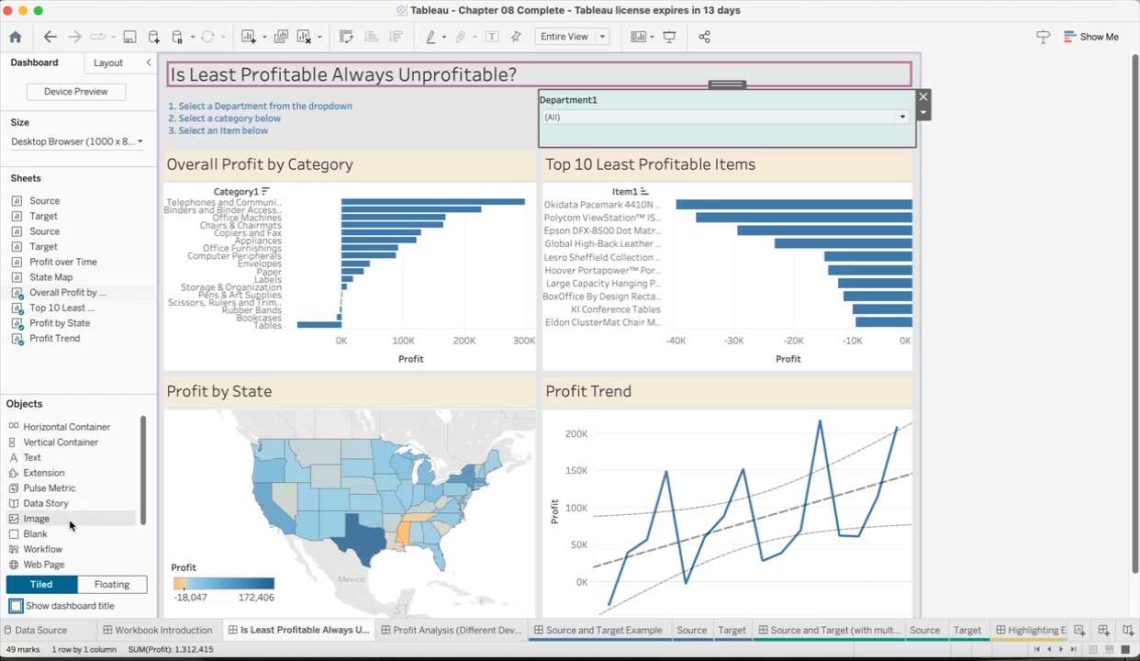
{"action": "mouse_move", "coordinate": [70, 524]}
{"action": "left_mouse_down"}
{"action": "mouse_move", "coordinate": [592, 304]}
{"action": "mouse_move", "coordinate": [860, 79]}
{"action": "mouse_move", "coordinate": [846, 89]}
{"action": "mouse_move", "coordinate": [880, 84]}
{"action": "mouse_move", "coordinate": [178, 392]}
{"action": "mouse_move", "coordinate": [55, 457]}
{"action": "mouse_move", "coordinate": [70, 467]}
{"action": "left_mouse_up"}
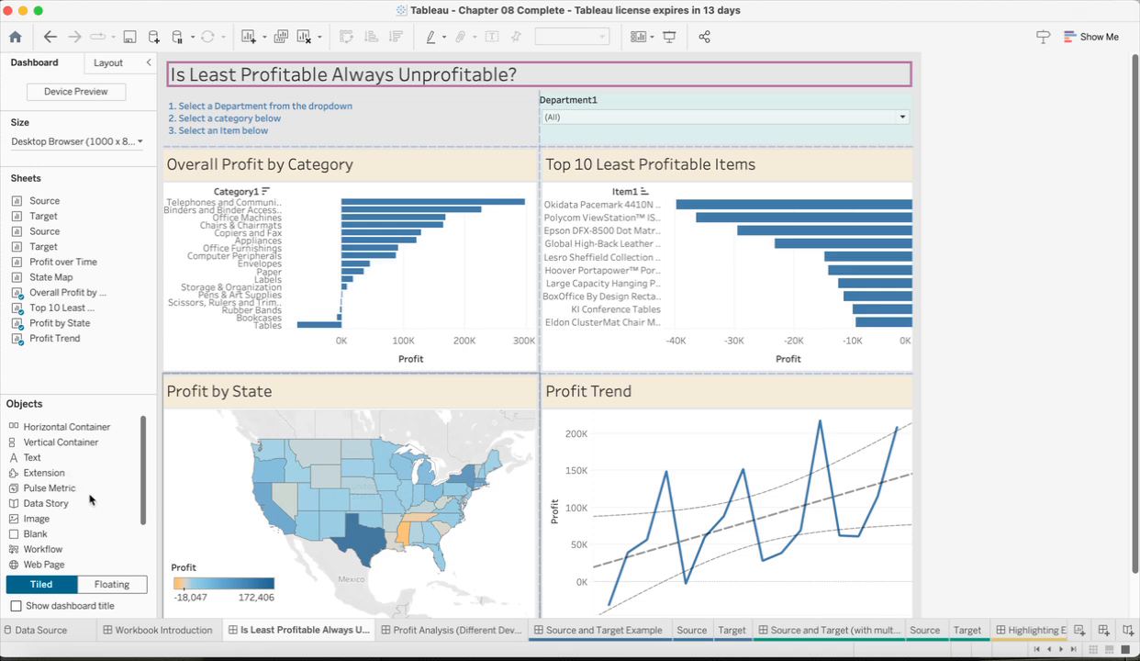
{"action": "scroll", "coordinate": [76, 496], "scroll_direction": "down", "scroll_amount": 1}
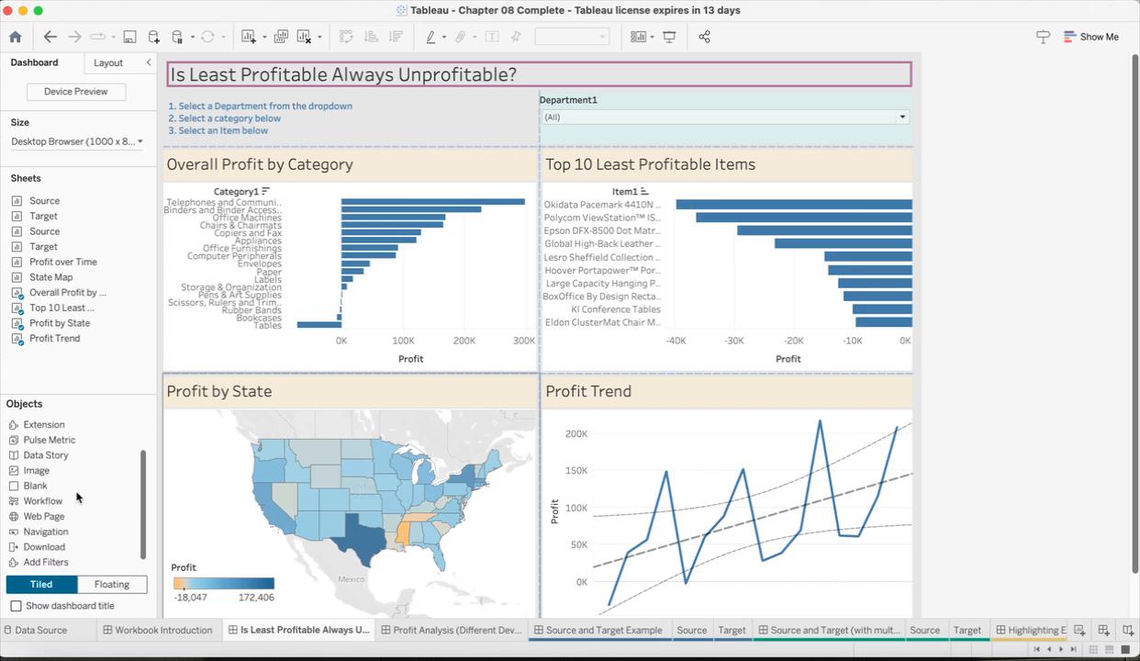
{"action": "scroll", "coordinate": [76, 497], "scroll_direction": "up", "scroll_amount": 4}
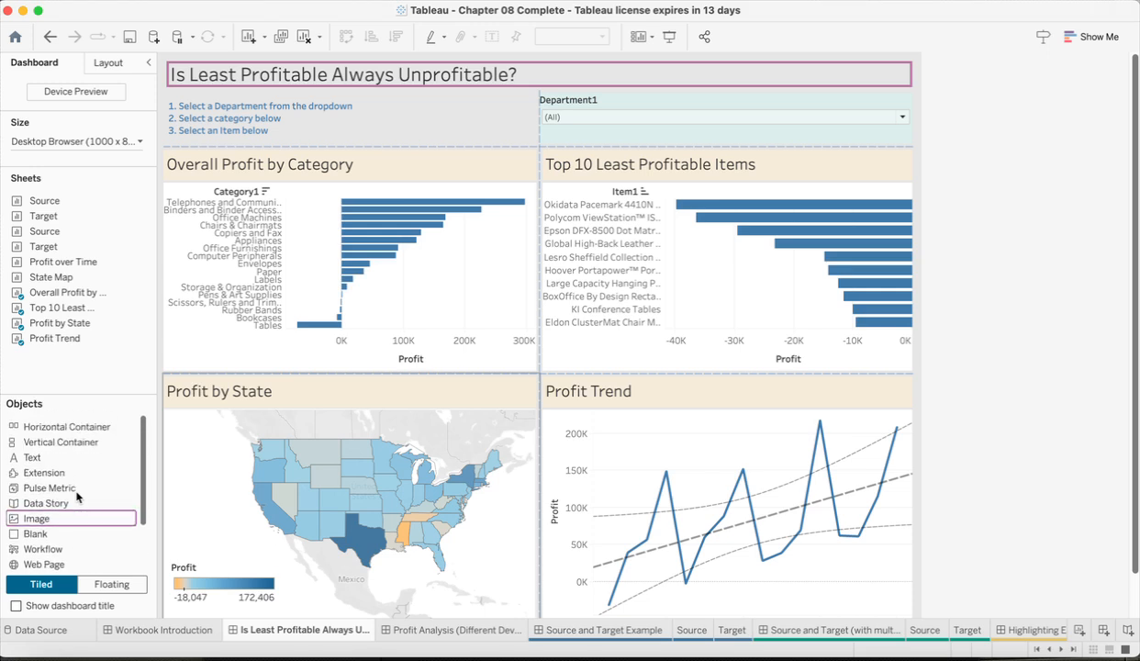